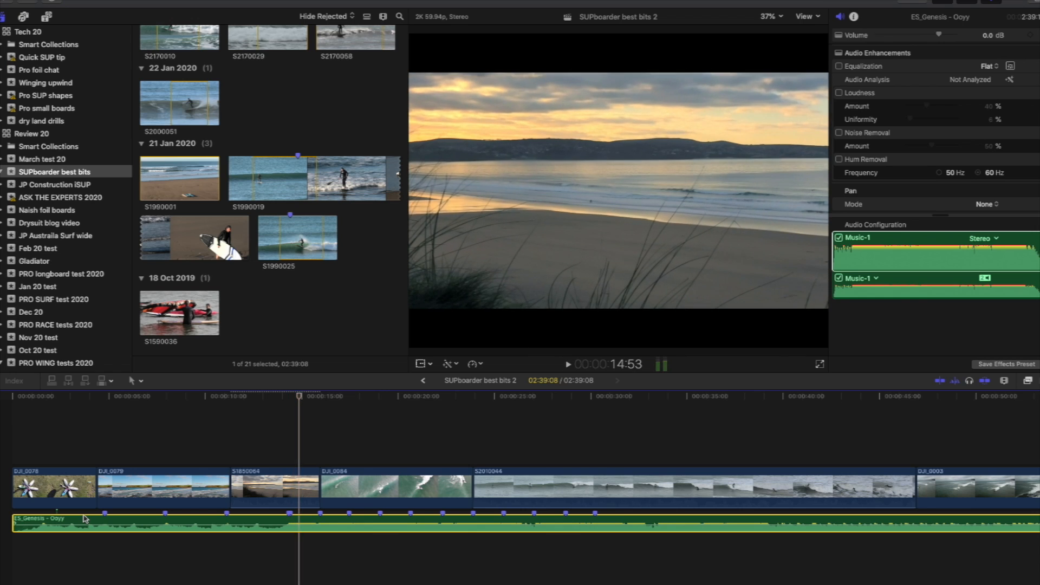
Step: Trim the DJI_0078, DJI_0079 and S1850064 clips at the start of the timeline so their cuts land on the music markers
left_click_drag(229, 499, 226, 499)
left_click(101, 493)
left_click_drag(102, 493, 110, 493)
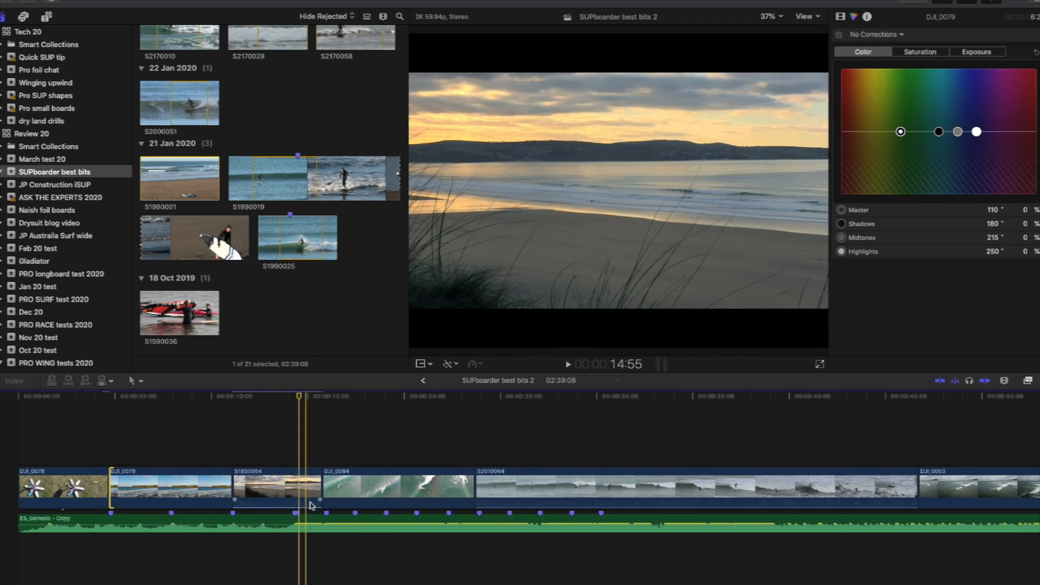
left_click_drag(319, 496, 293, 498)
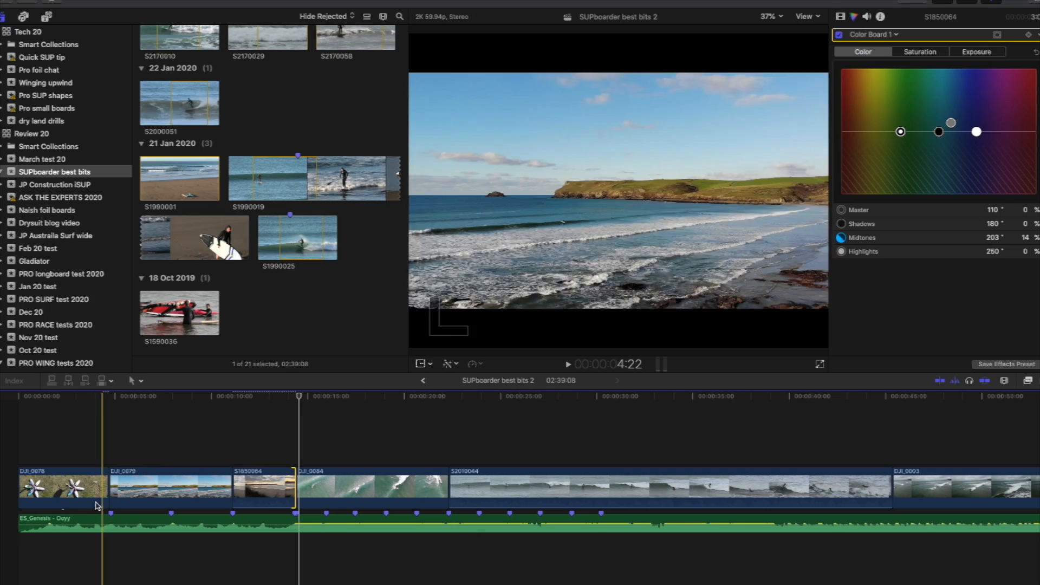
Step: Play back the opening cuts against the music, followed by the DJI_0003 and S1850013 surf clips further along
key("space")
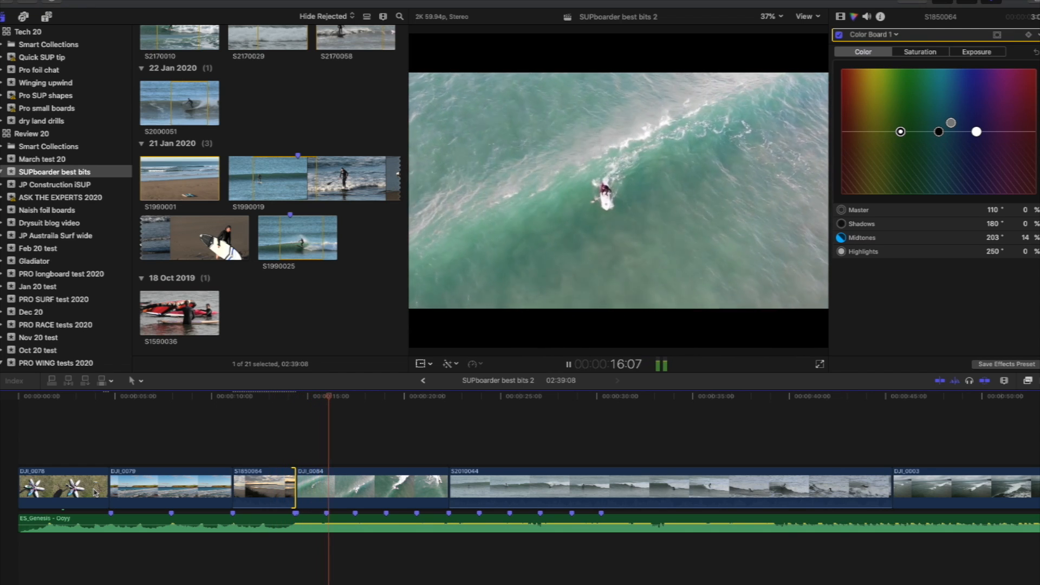
key("space")
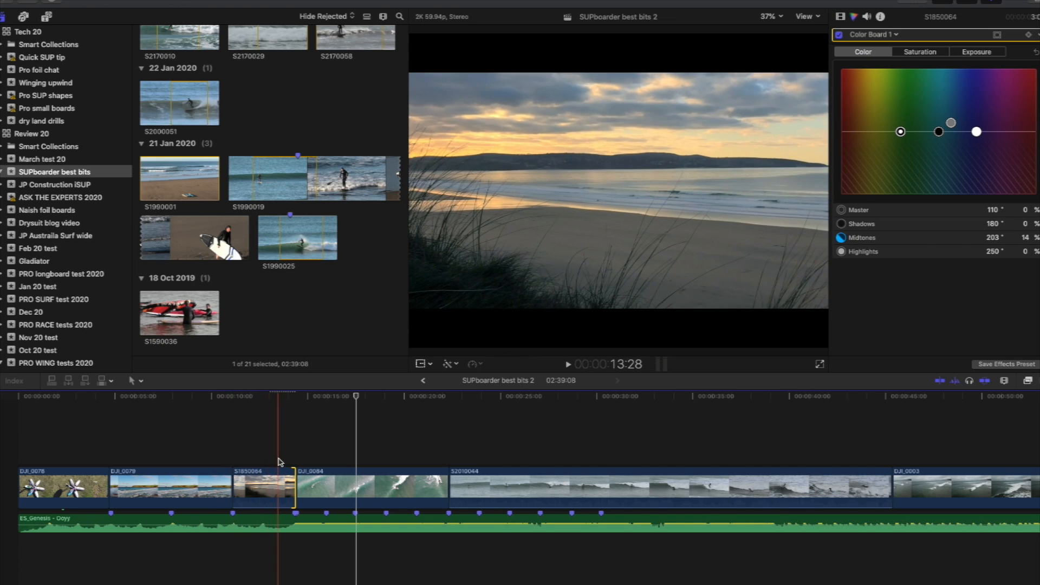
key("space")
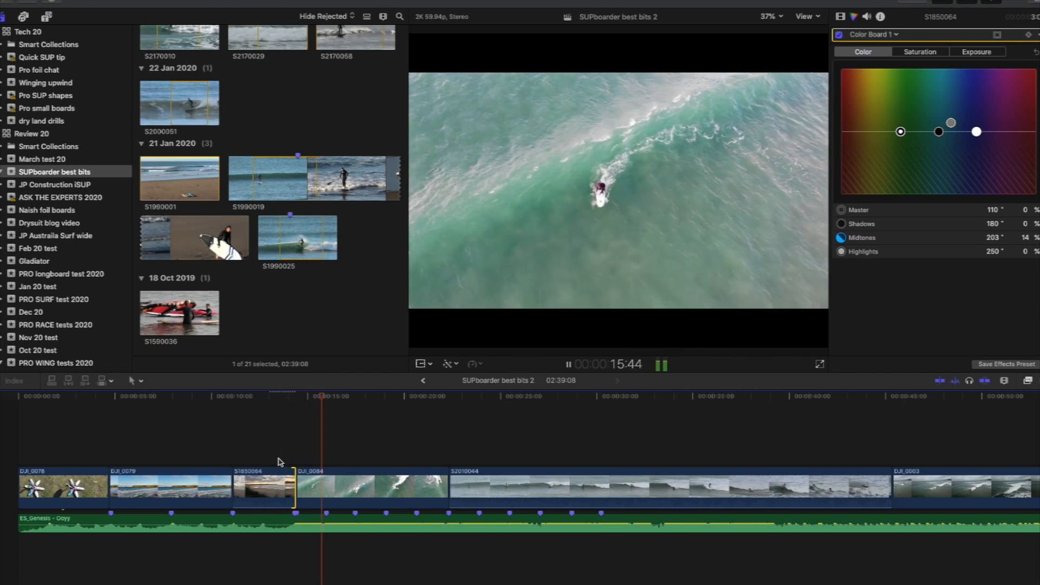
key("space")
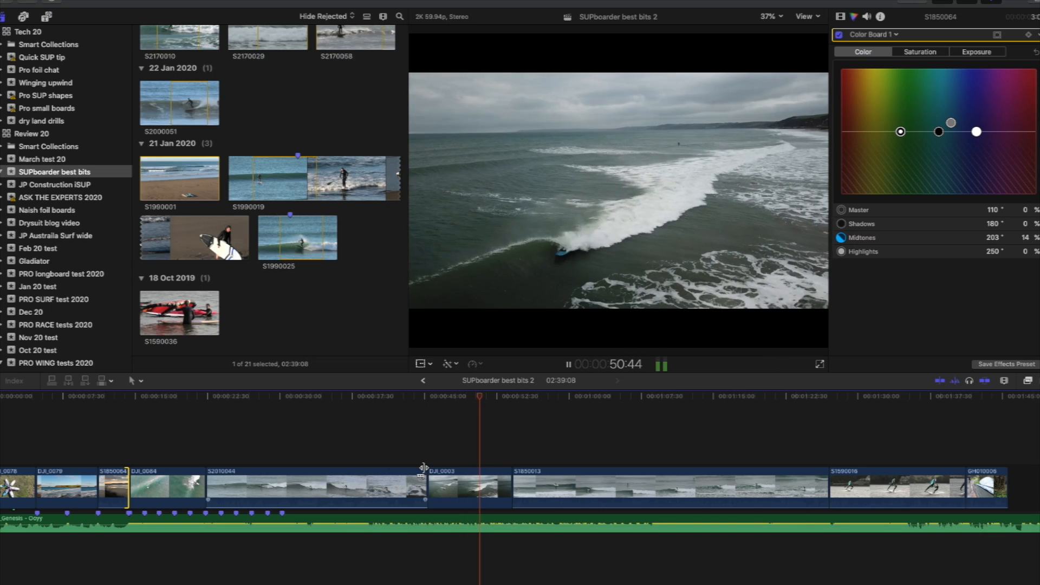
key("space")
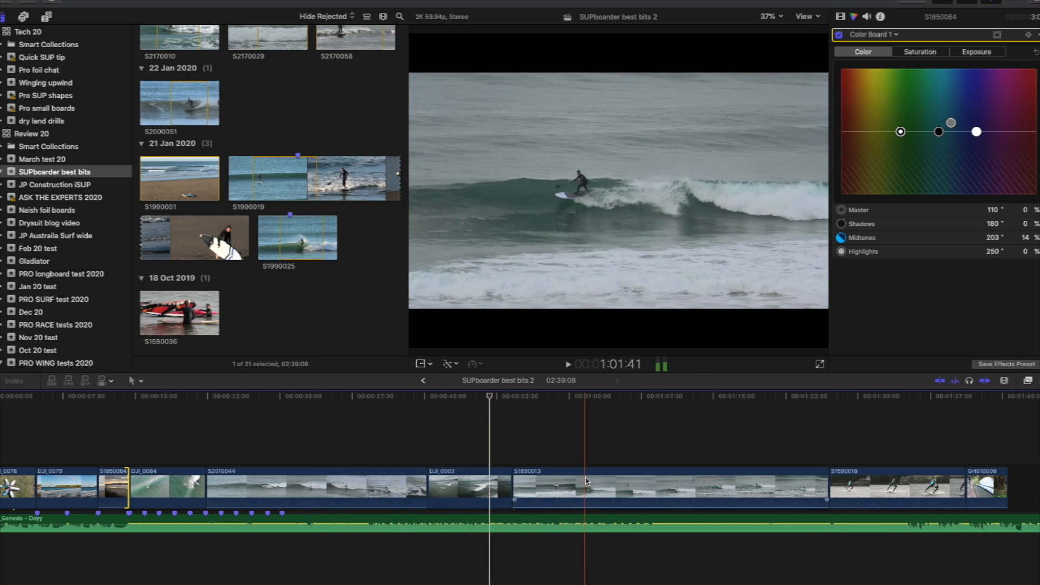
scroll(587, 479, "right", 2)
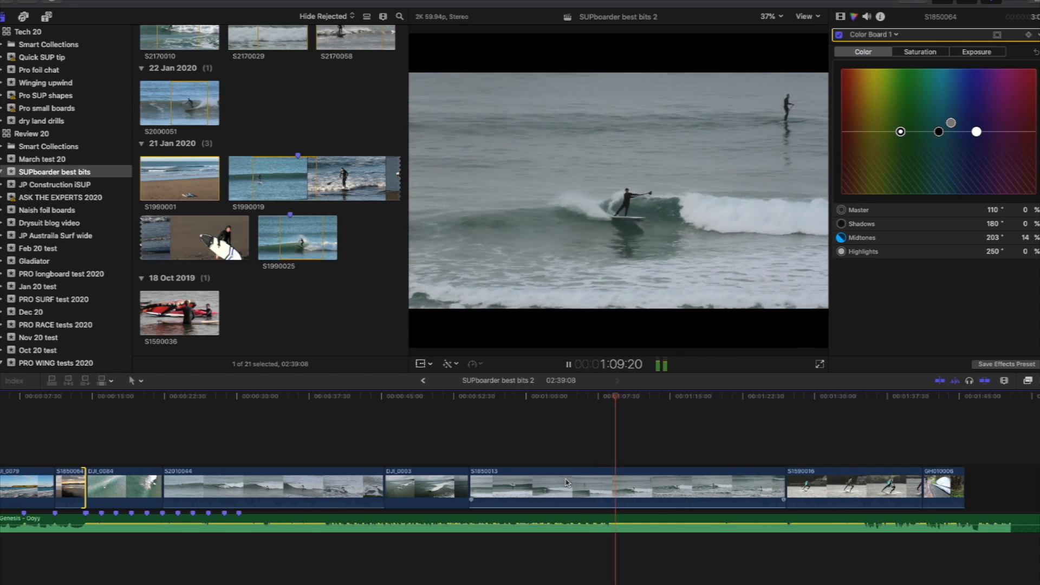
key("space")
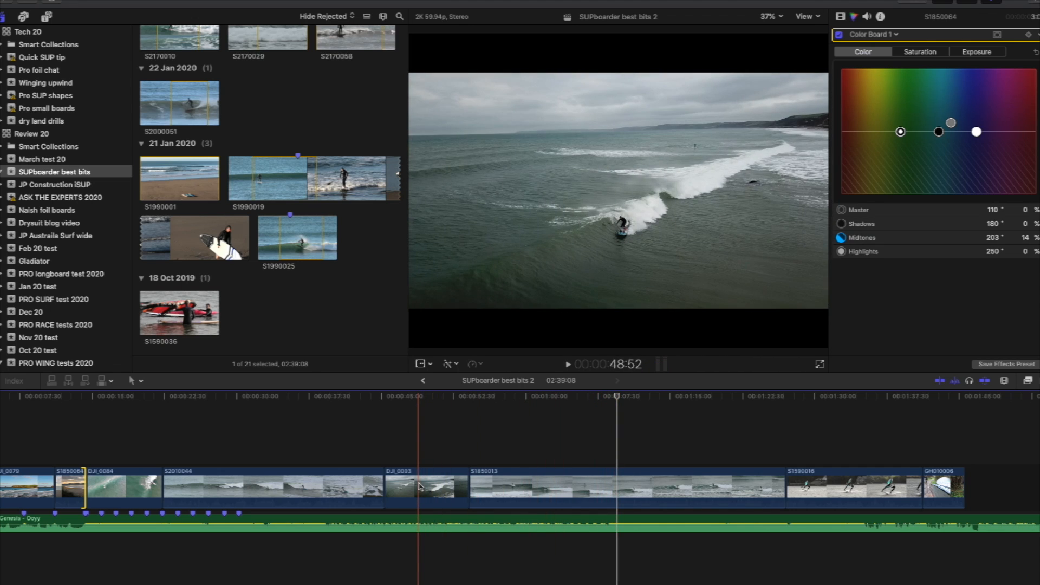
Step: Move DJI_0003 behind S1850013 and trim S1850013's end so it runs about 18 seconds
left_click_drag(420, 486, 422, 483)
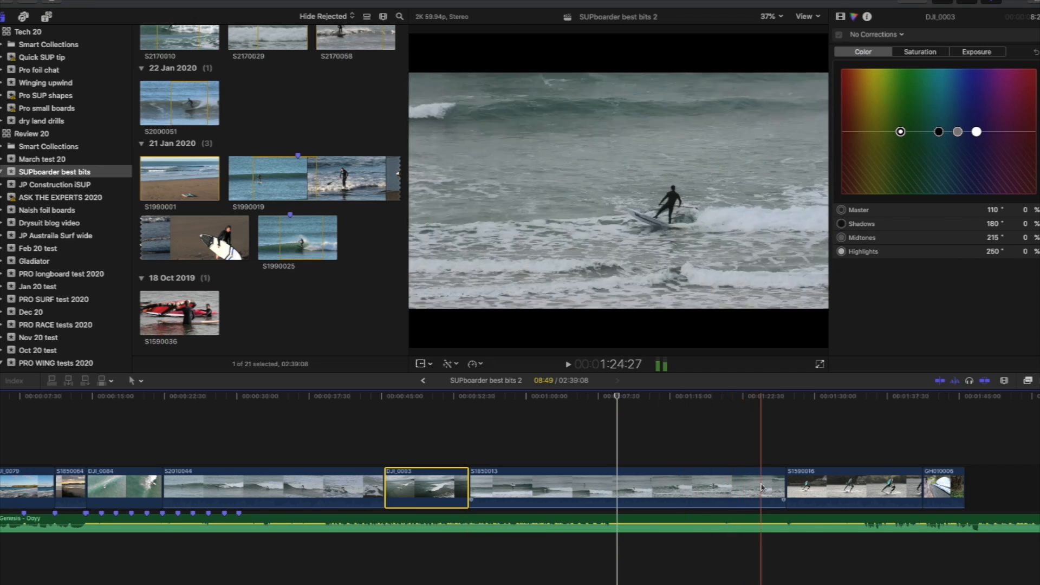
left_click_drag(784, 485, 599, 484)
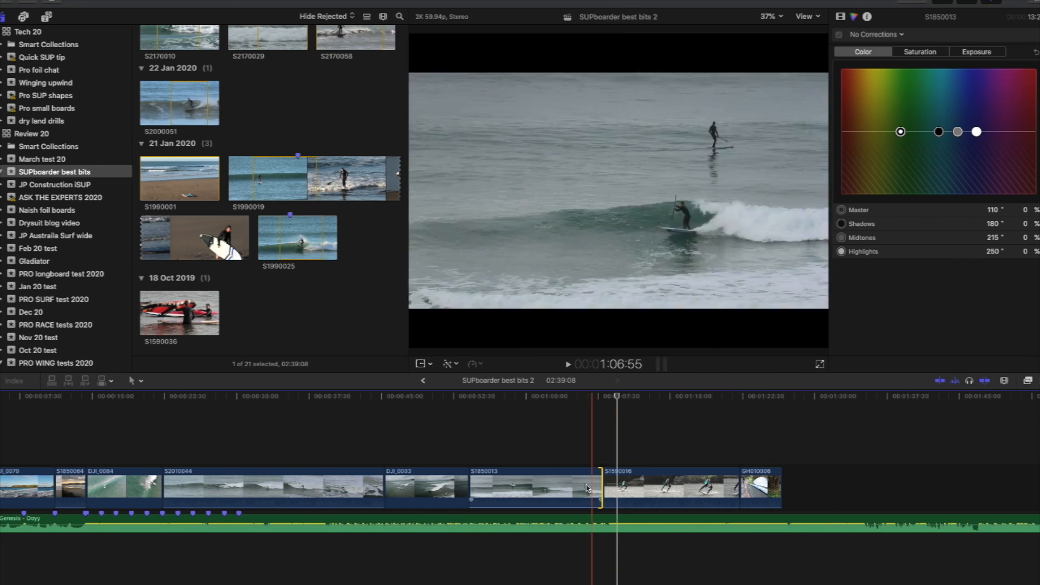
left_click_drag(422, 491, 596, 490)
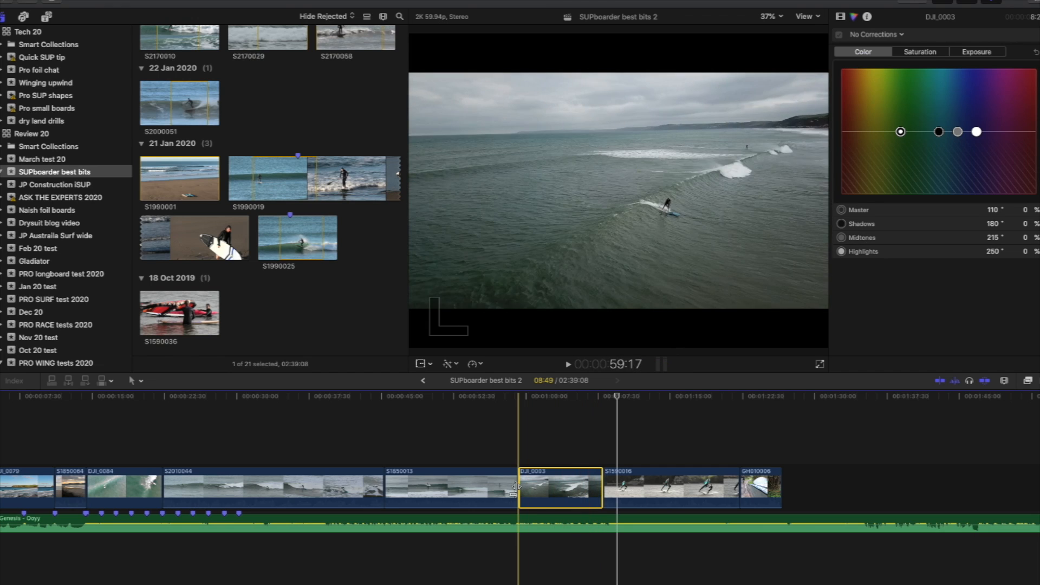
left_click_drag(515, 486, 563, 484)
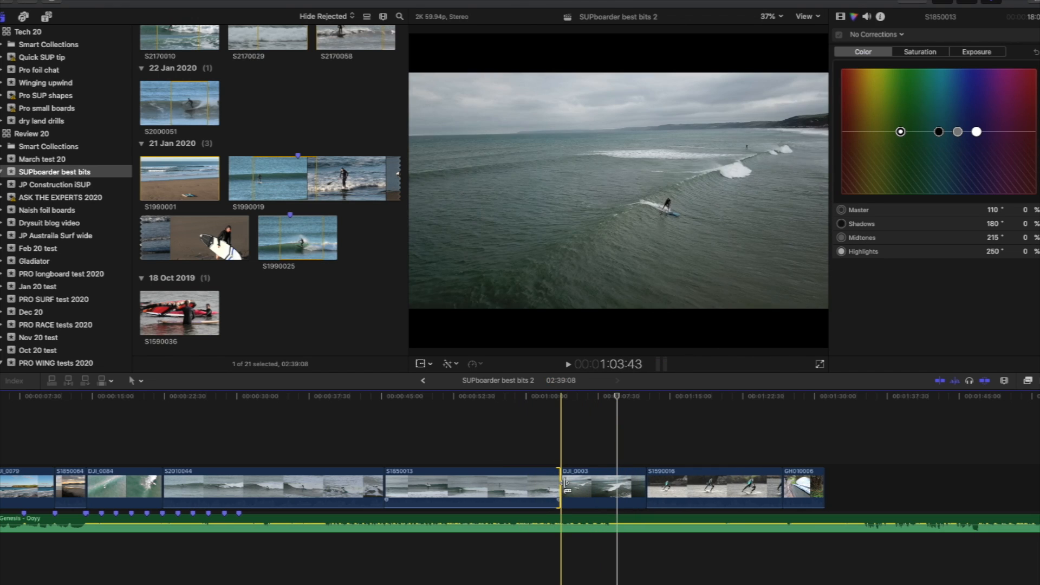
key("space")
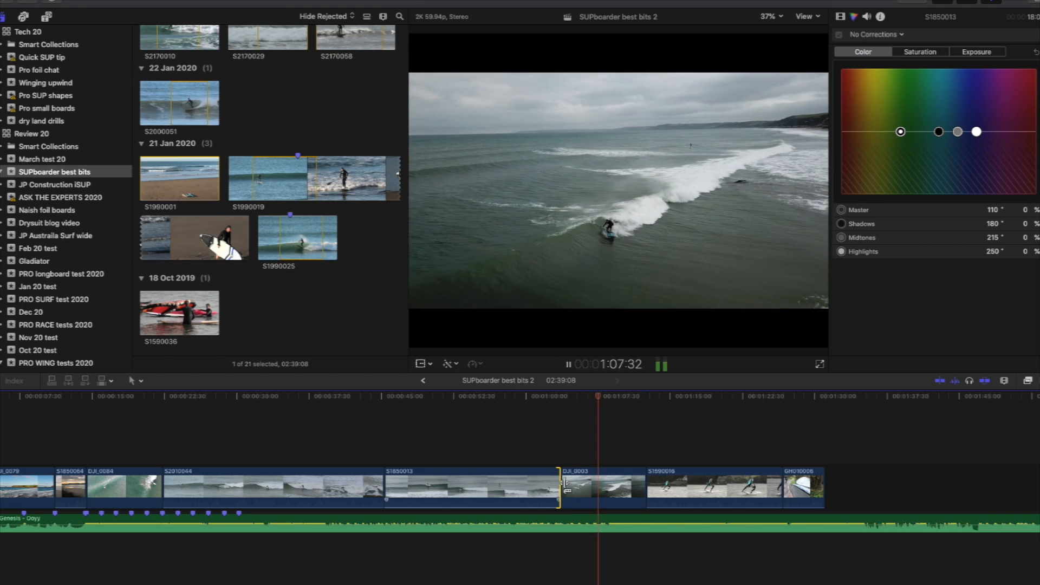
Step: Split DJI_0003 at 1:08:04 as the surfer turns and slow its second section to 59%
left_click(604, 490)
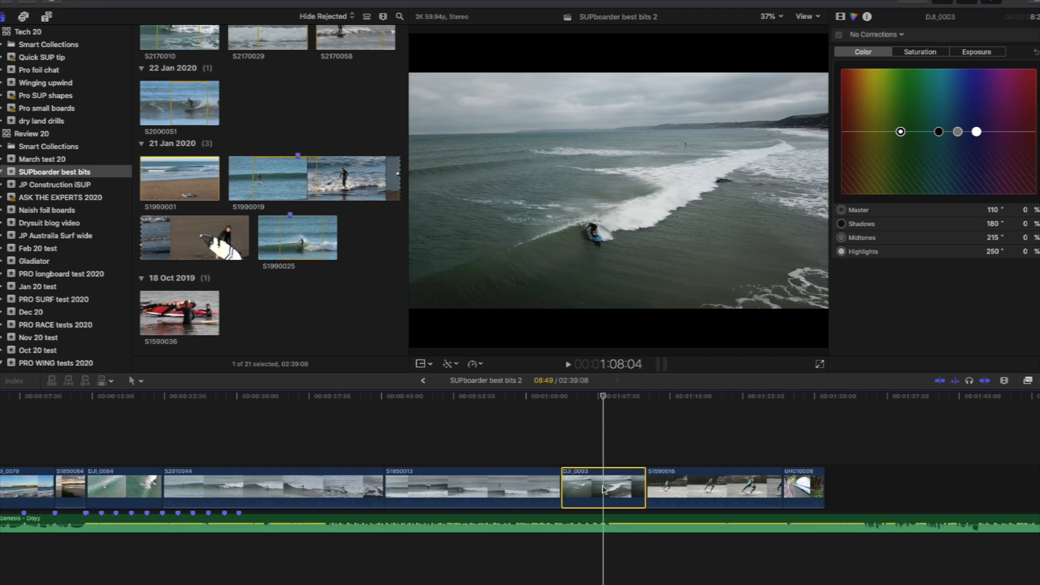
key("super+r")
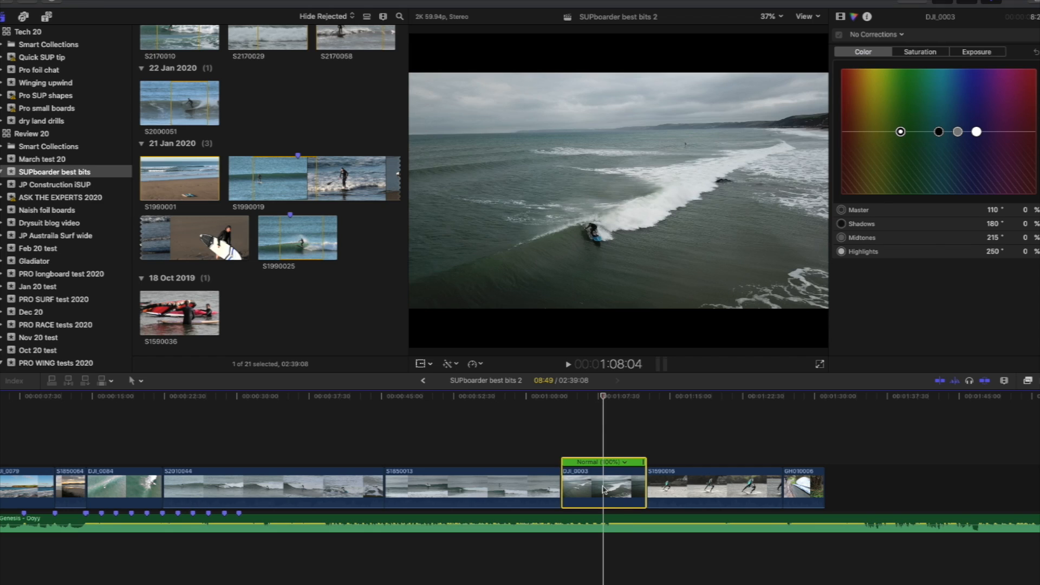
left_click(612, 486)
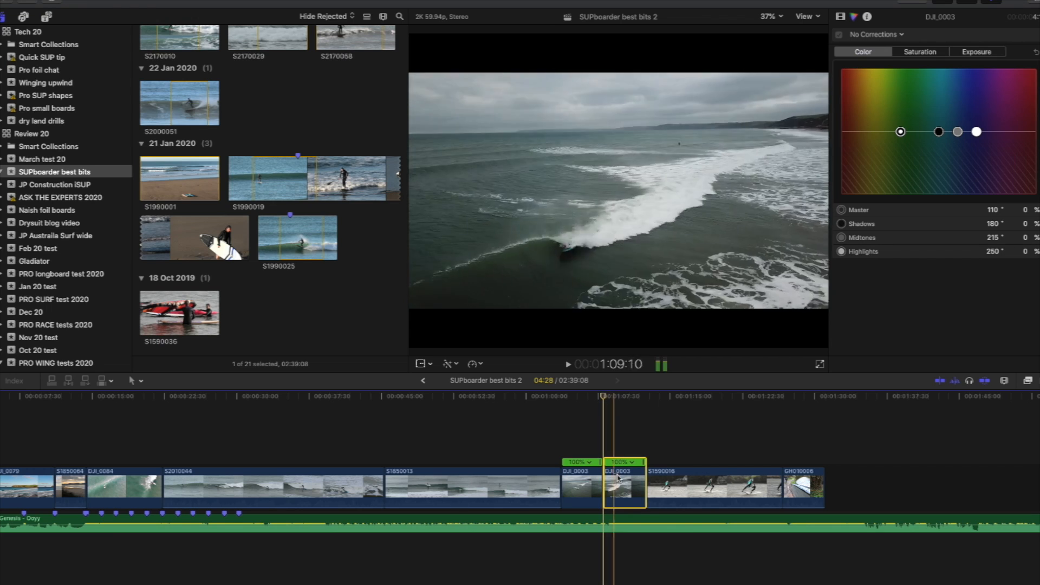
left_click_drag(644, 463, 557, 485)
key("l")
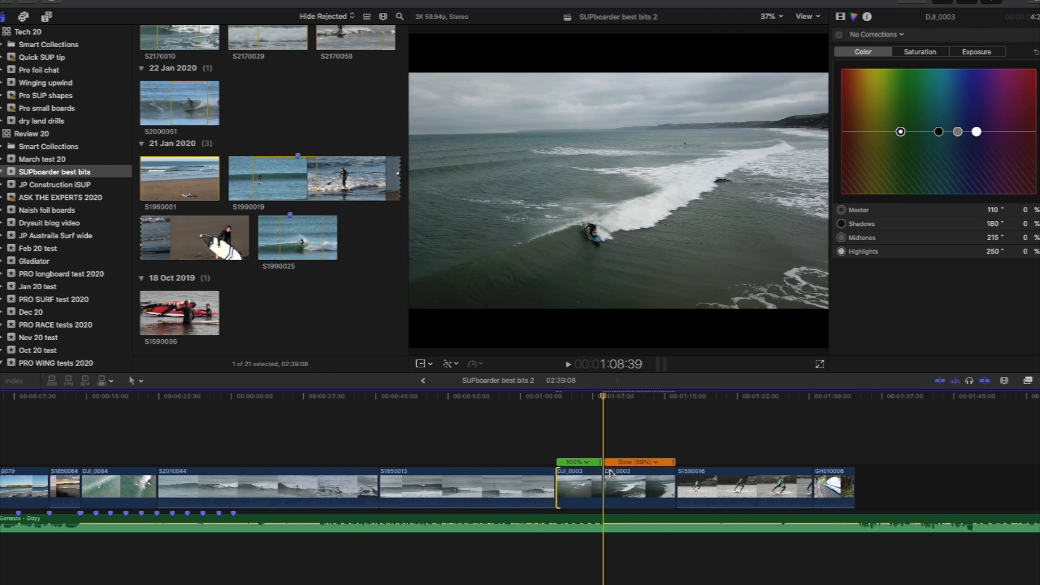
key("space")
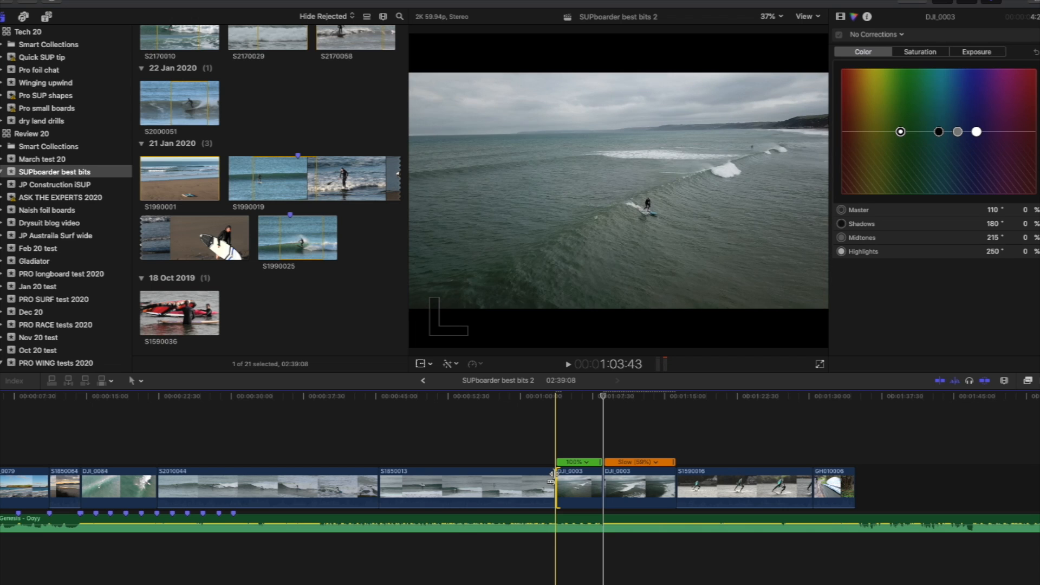
Step: Trim the tail off the slowed DJI_0003 section so it ends shortly after the turn, checking it in playback
key("space")
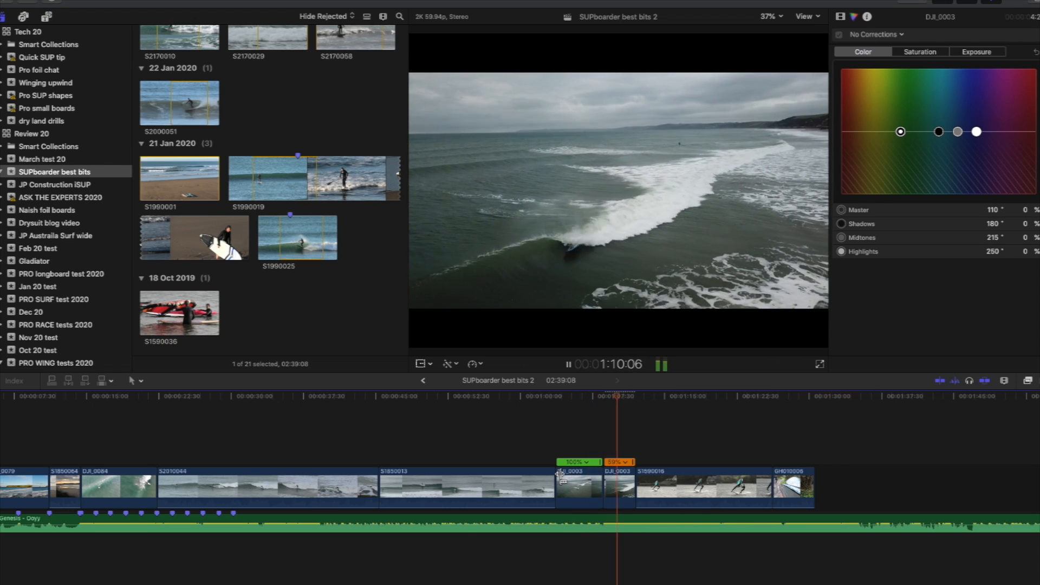
key("space")
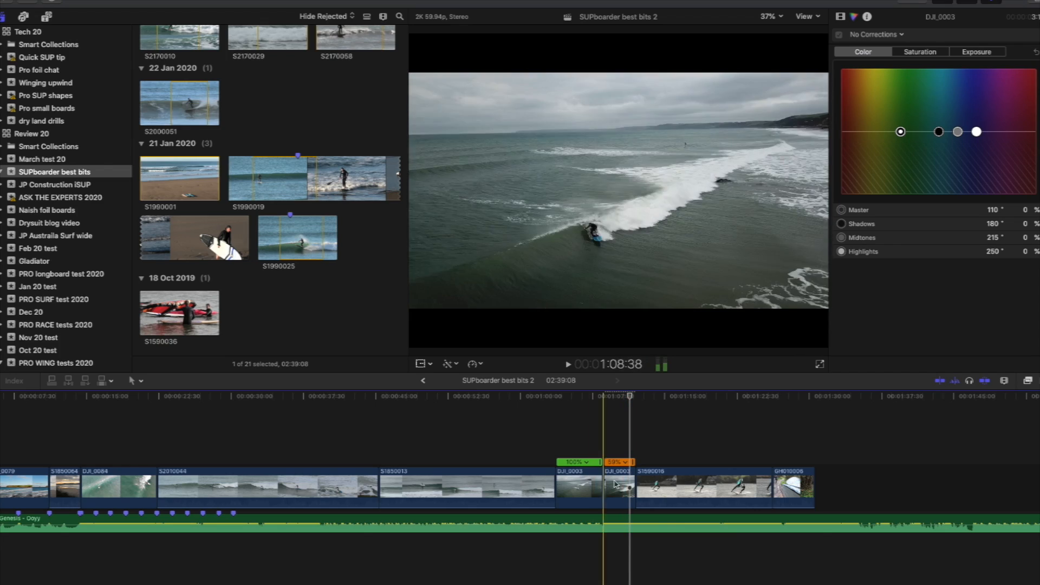
key("space")
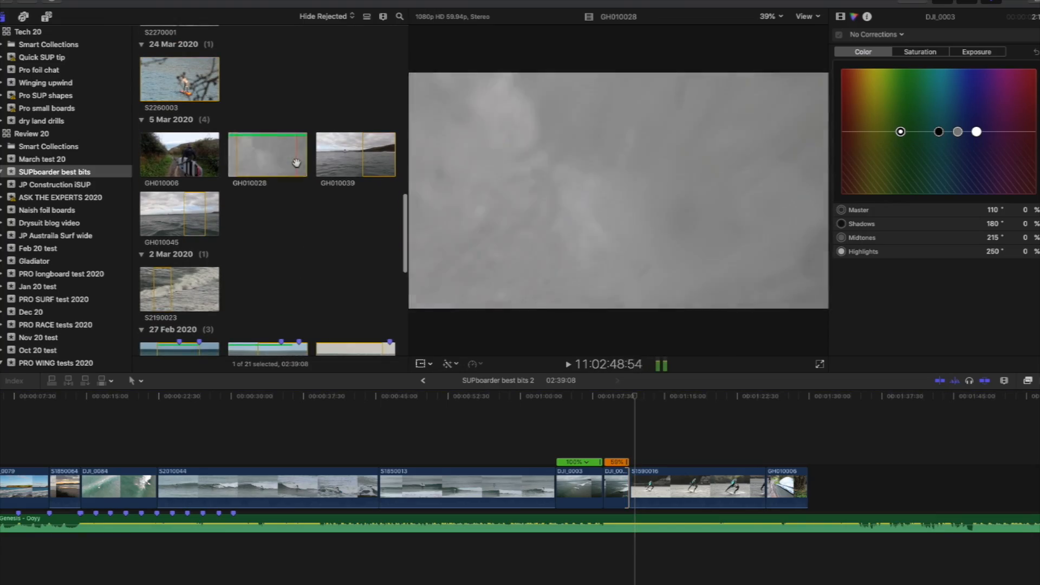
Step: Append the marked range of GH010045 from the 5 Mar 2020 footage to the end of the timeline's video clips
left_click(295, 162)
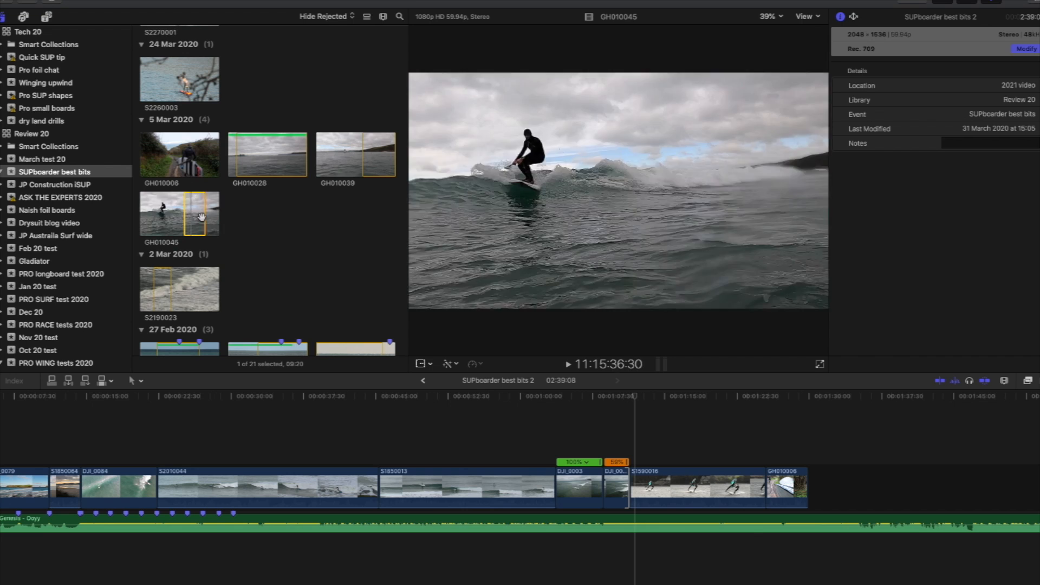
left_click_drag(593, 390, 816, 473)
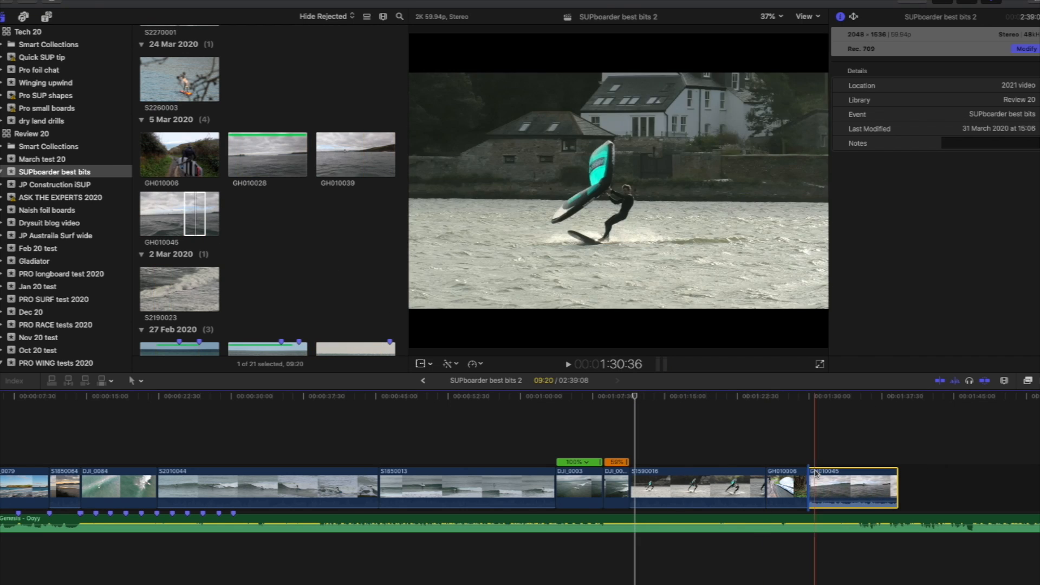
key("super+6")
scroll(779, 486, "right", 5)
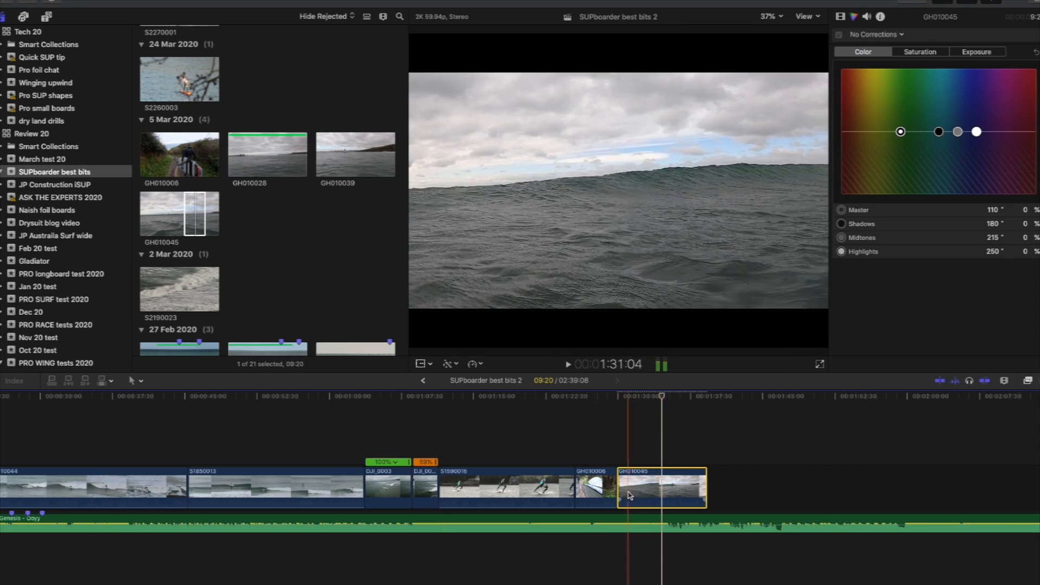
Step: Trim the start of the GH010045 clip to a length of 4:41 and disable the music clip
left_click_drag(620, 489, 668, 489)
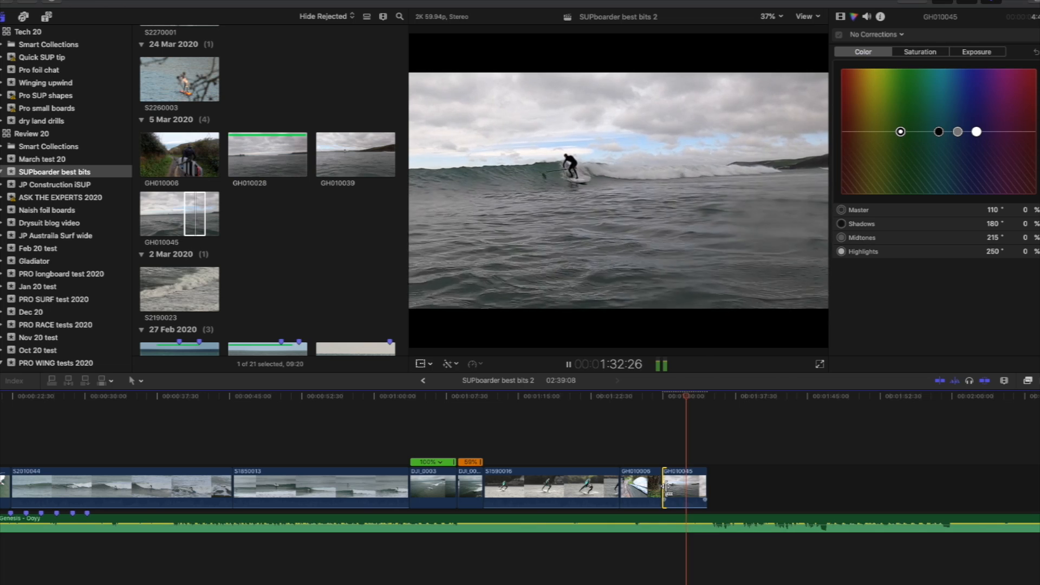
key("space")
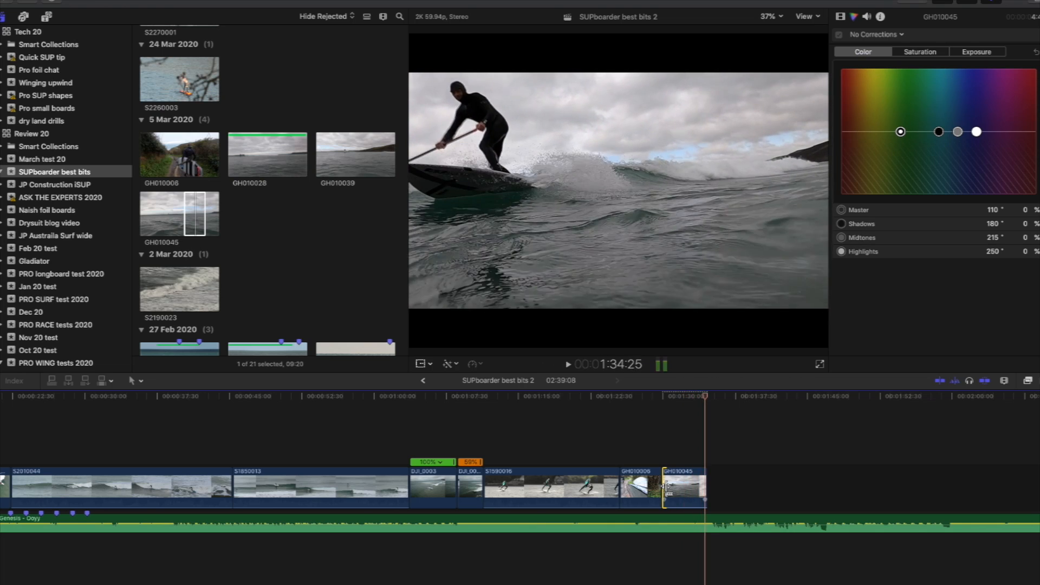
left_click(667, 486)
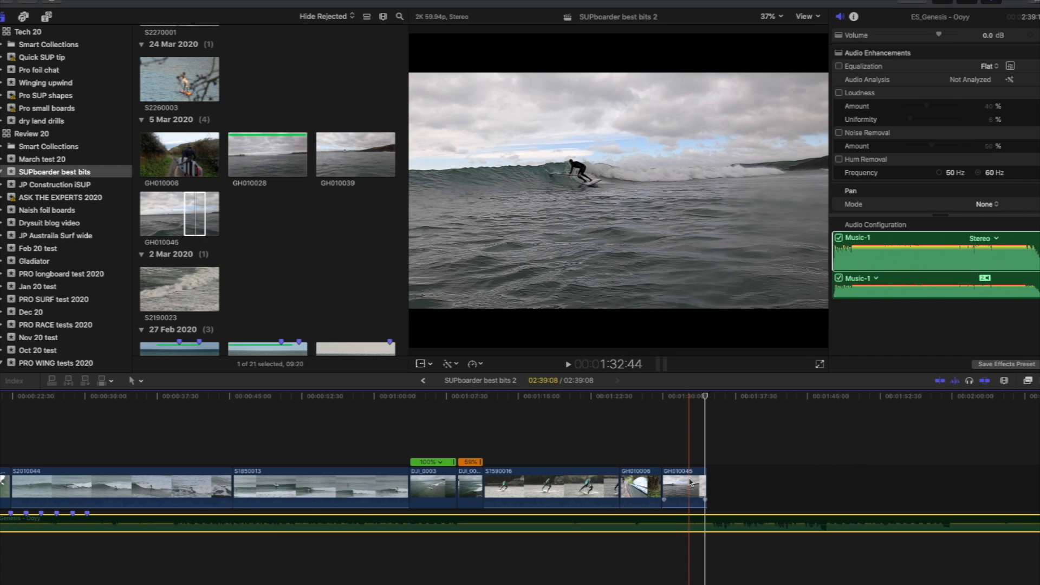
Step: Split GH010045 at 1:32:44 and slow its second section to 32%, playing back the result
left_click(691, 482)
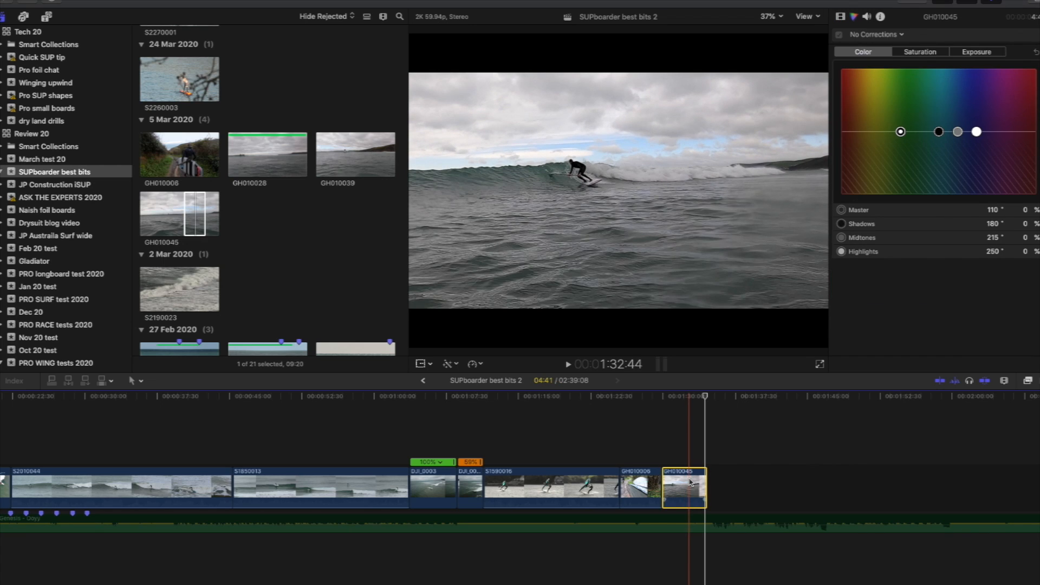
left_click(701, 482)
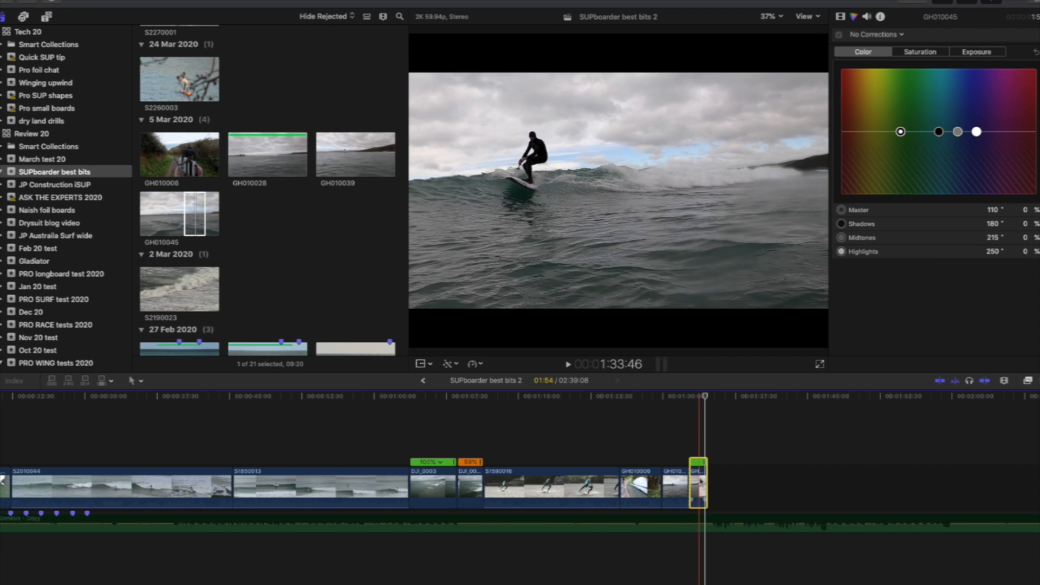
scroll(700, 481, "left", 1)
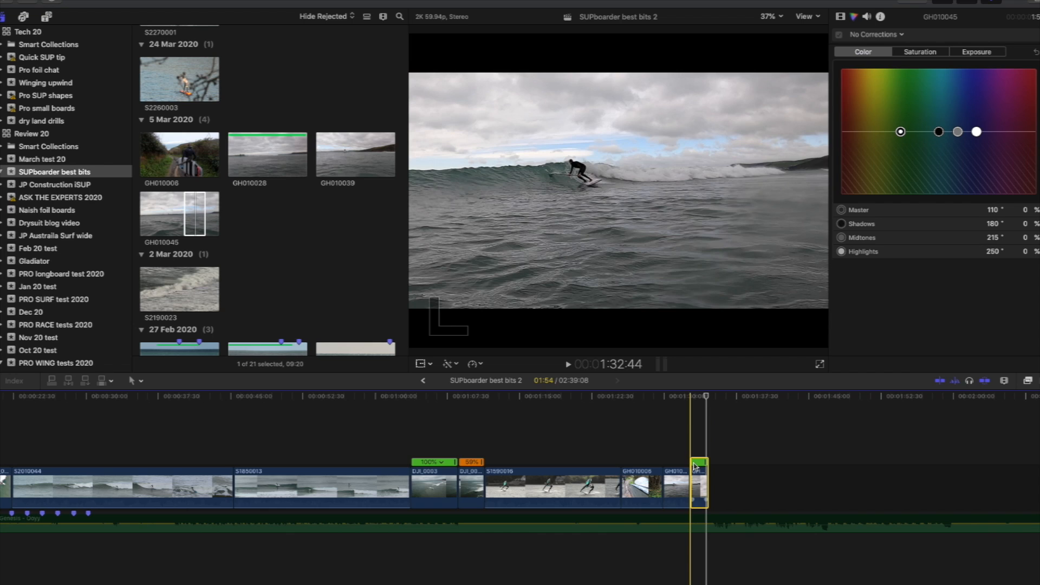
key("space")
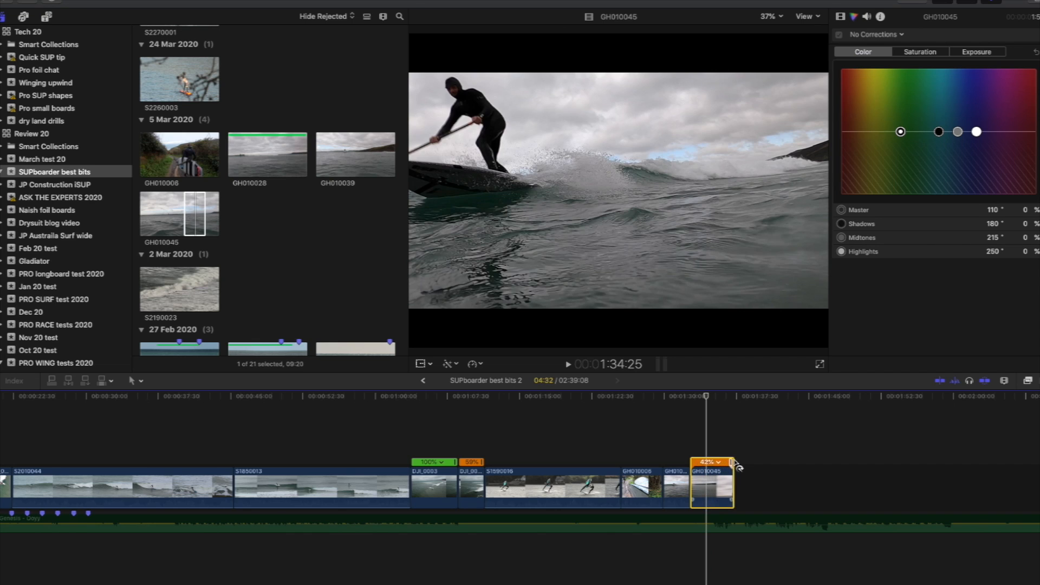
key("space")
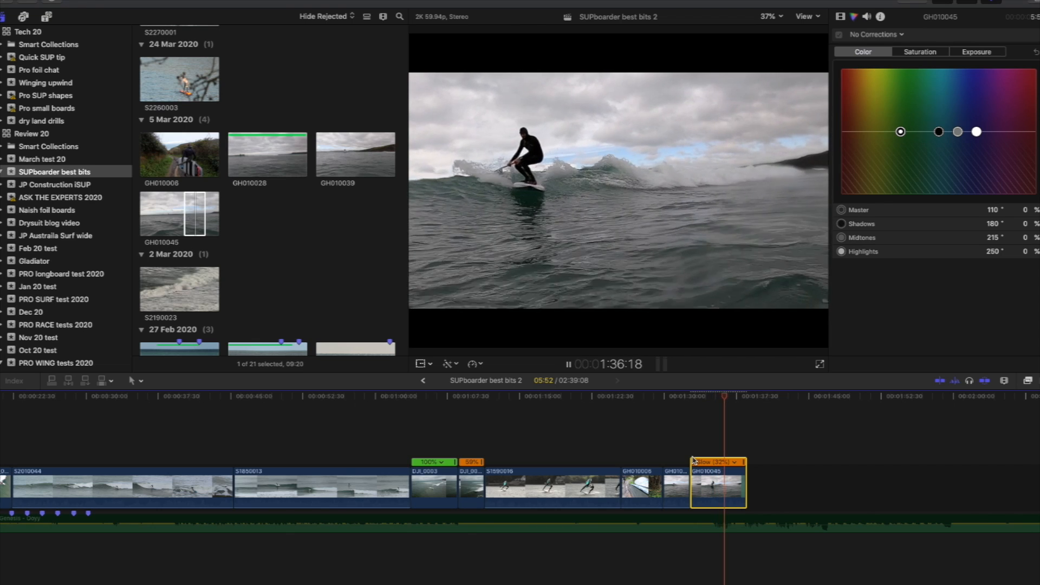
key("space")
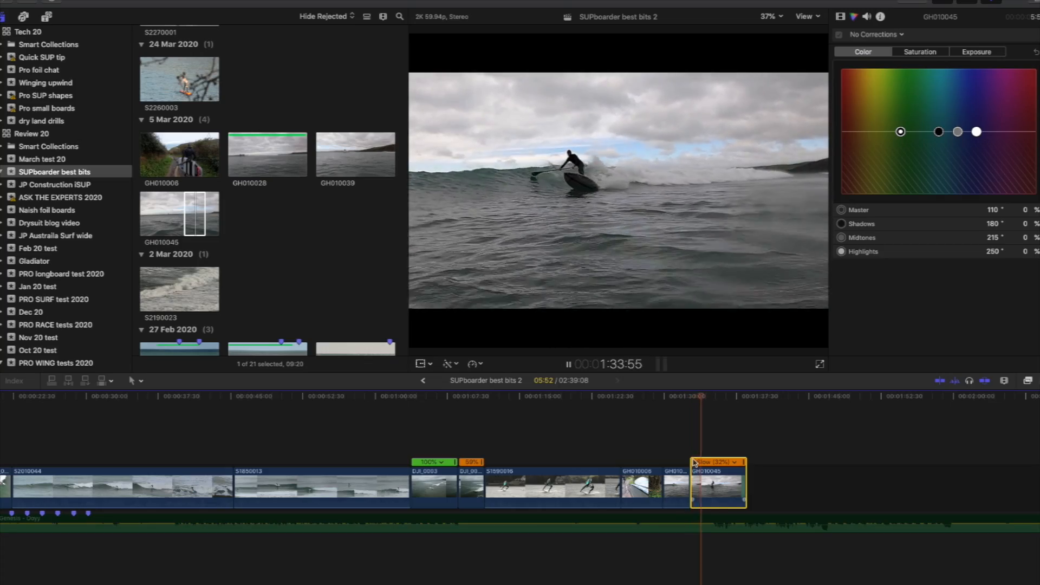
scroll(695, 462, "left", 2)
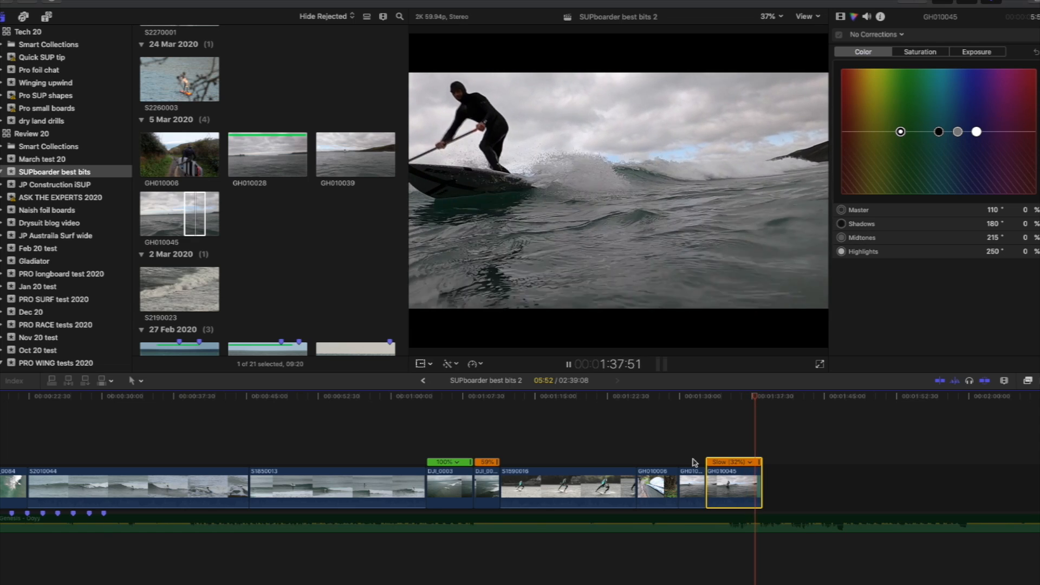
Step: Adjust the slowed GH010045 section's exposure to master 11%, shadows -2%, midtones 4% and highlights 15%
key("space")
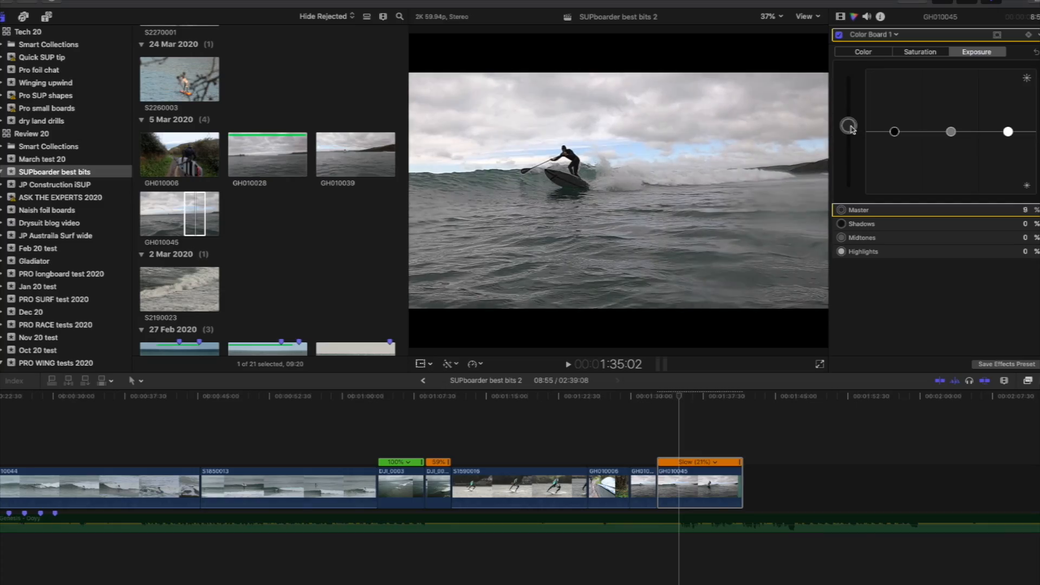
left_click_drag(1011, 134, 1011, 129)
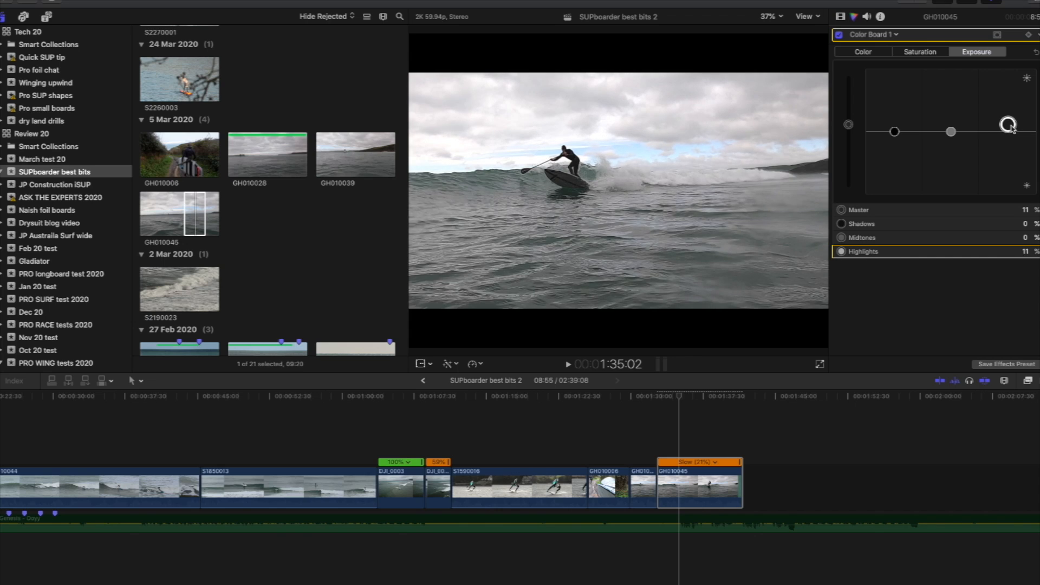
left_click_drag(898, 135, 898, 136)
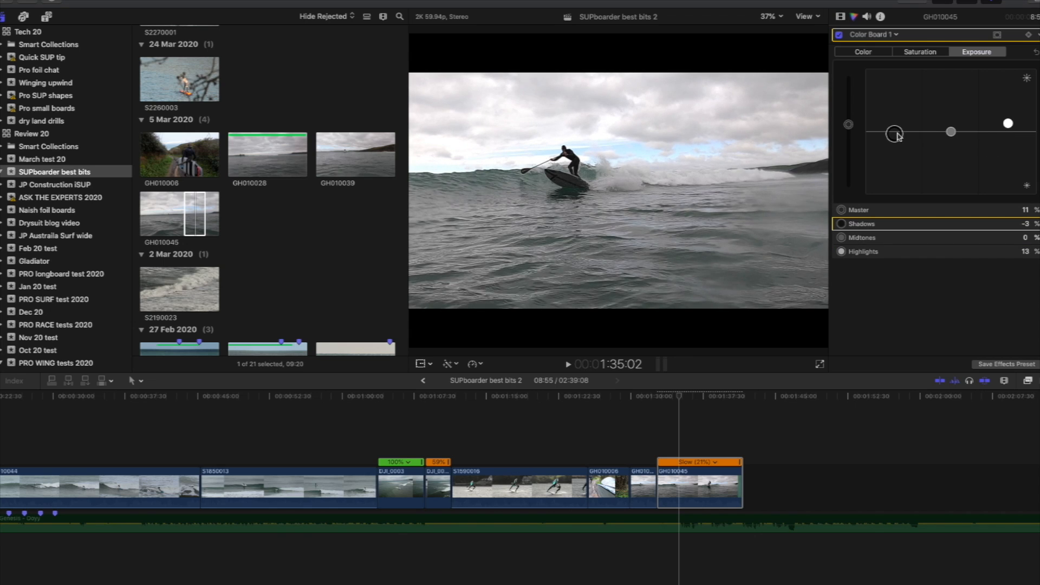
left_click_drag(953, 130, 1010, 122)
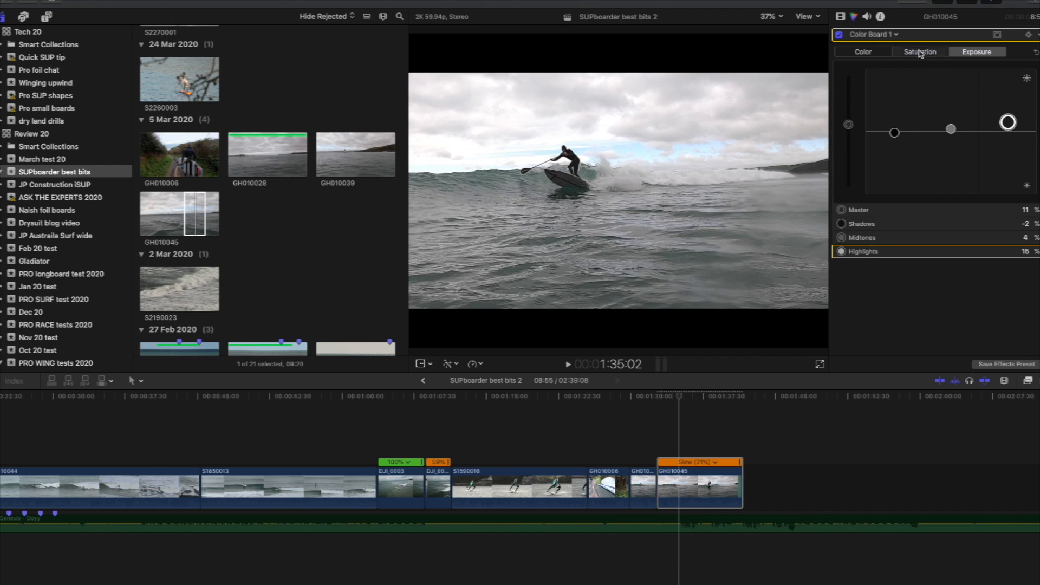
Step: Raise the slowed GH010045 section's master saturation to 10% and tint its midtones blue at 215° by 3%
left_click(920, 52)
left_click_drag(851, 132, 851, 126)
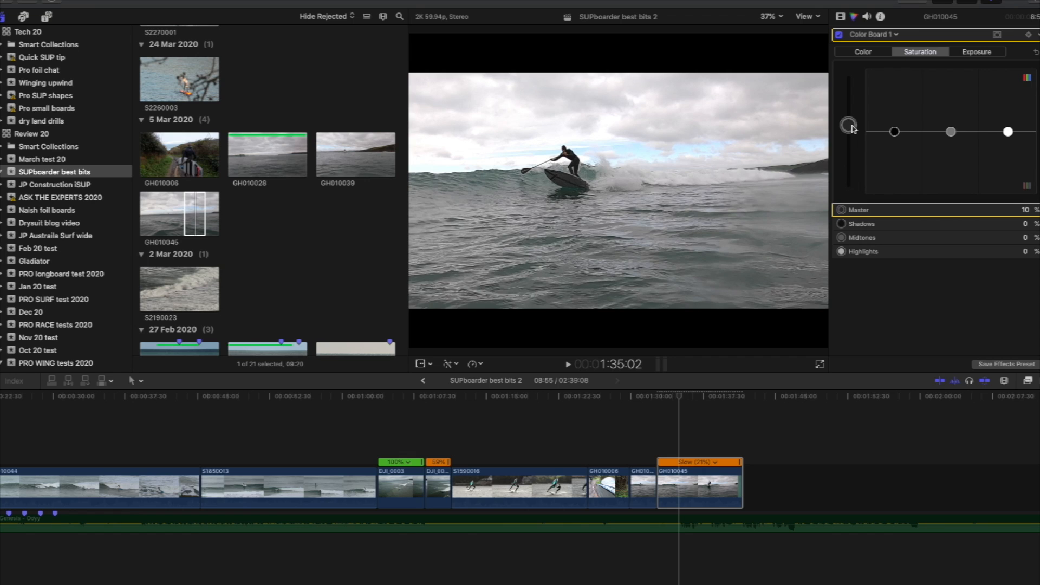
left_click(870, 52)
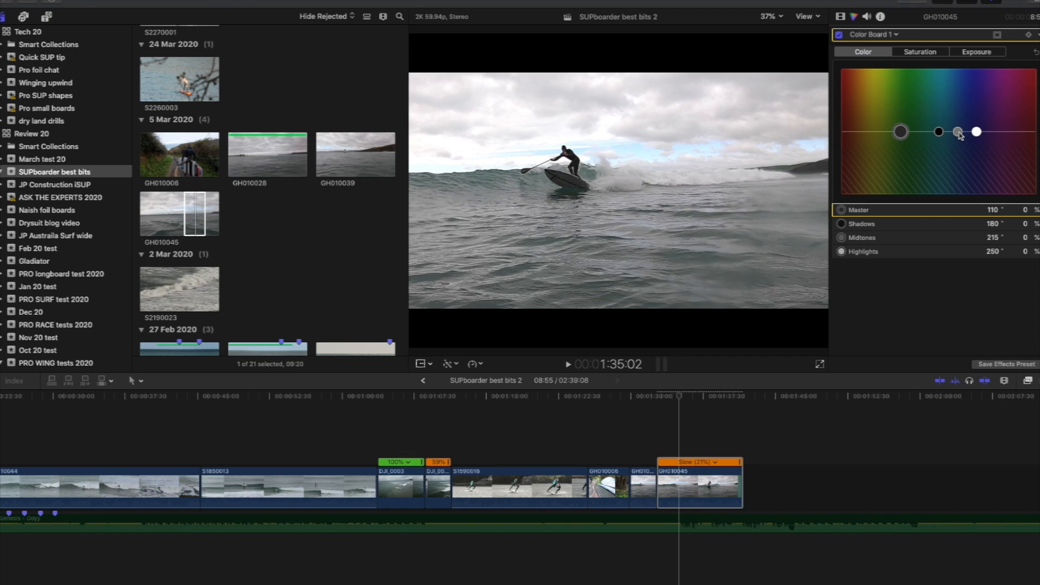
left_click(959, 132)
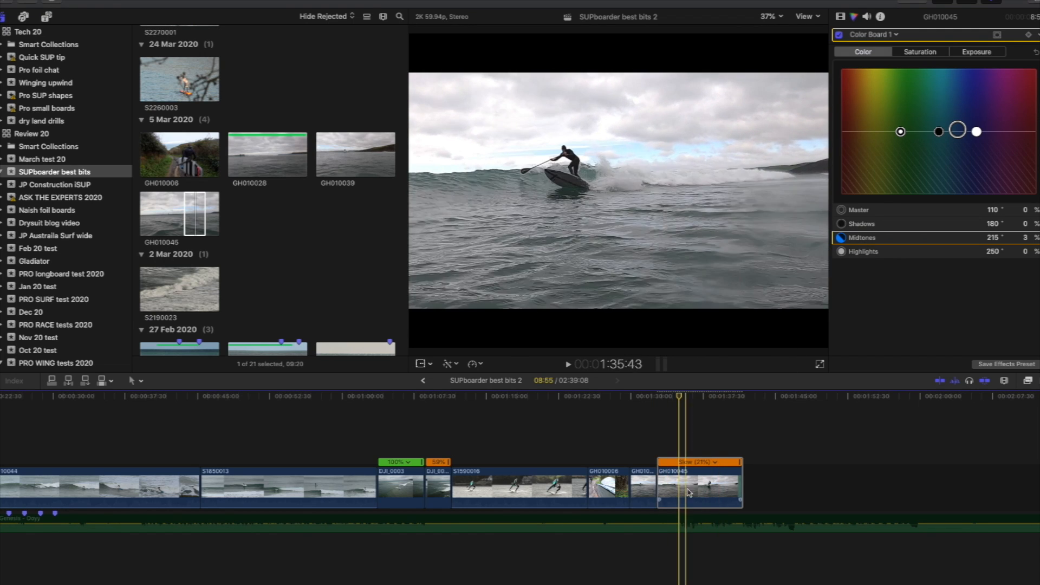
Step: Re-enable the disabled music clip beneath the video clips
scroll(661, 487, "left", 10)
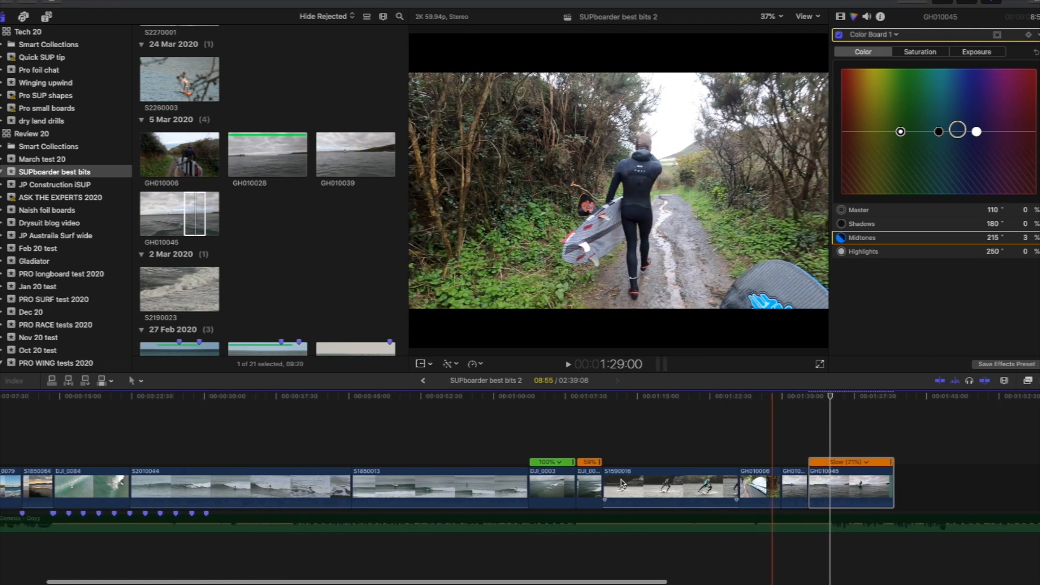
scroll(622, 484, "right", 1)
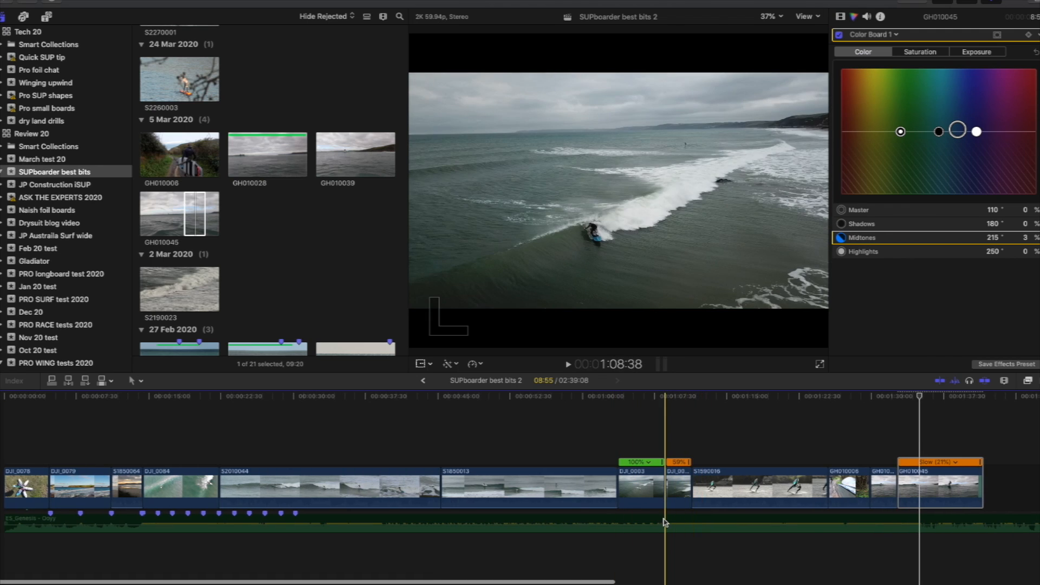
left_click(665, 522)
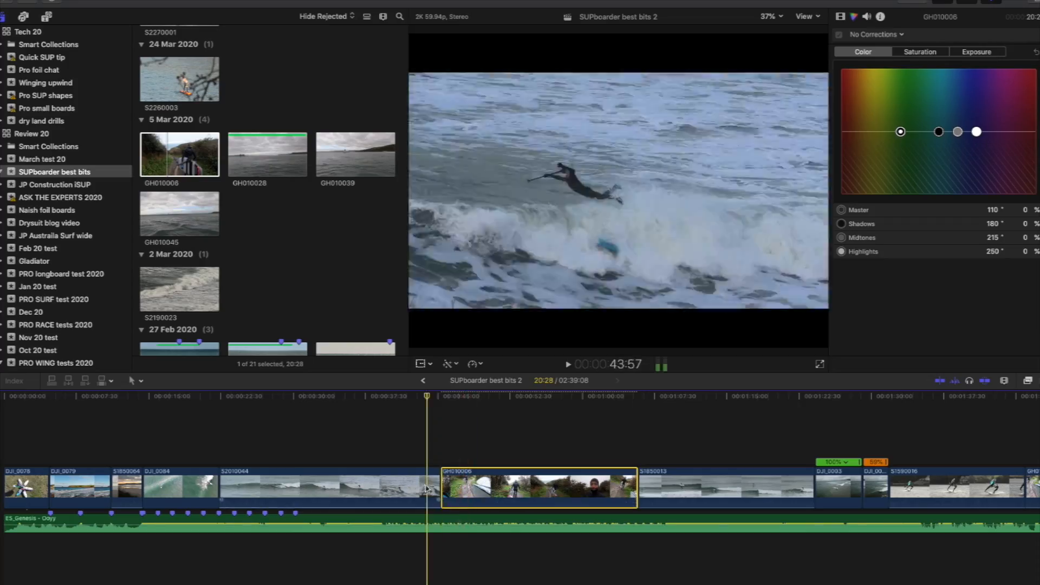
Step: Play the opening of the GH010006 clip after S2010044, and trim its start to a clip length of 15:55
key("space")
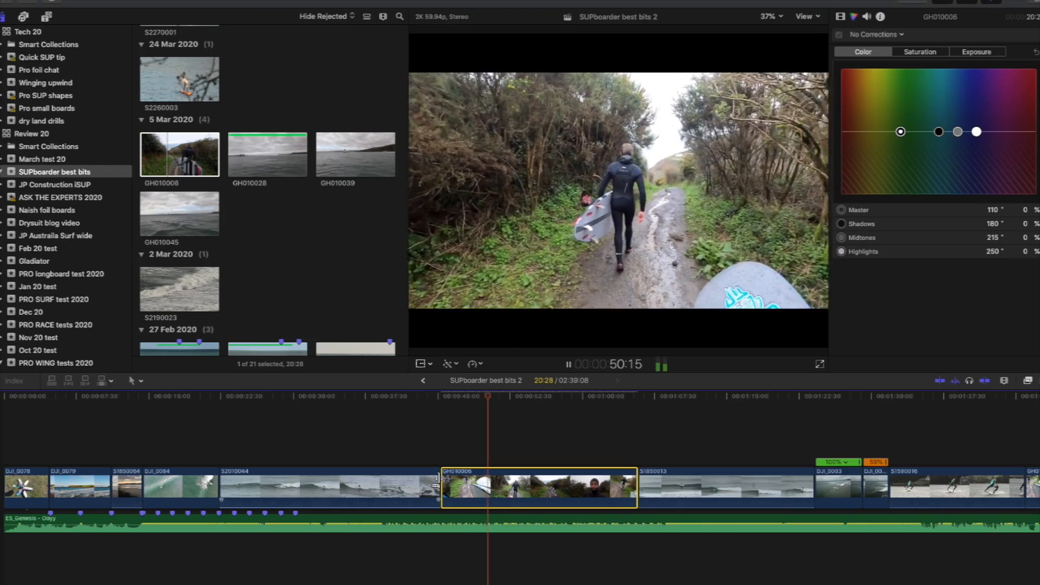
key("space")
key("space")
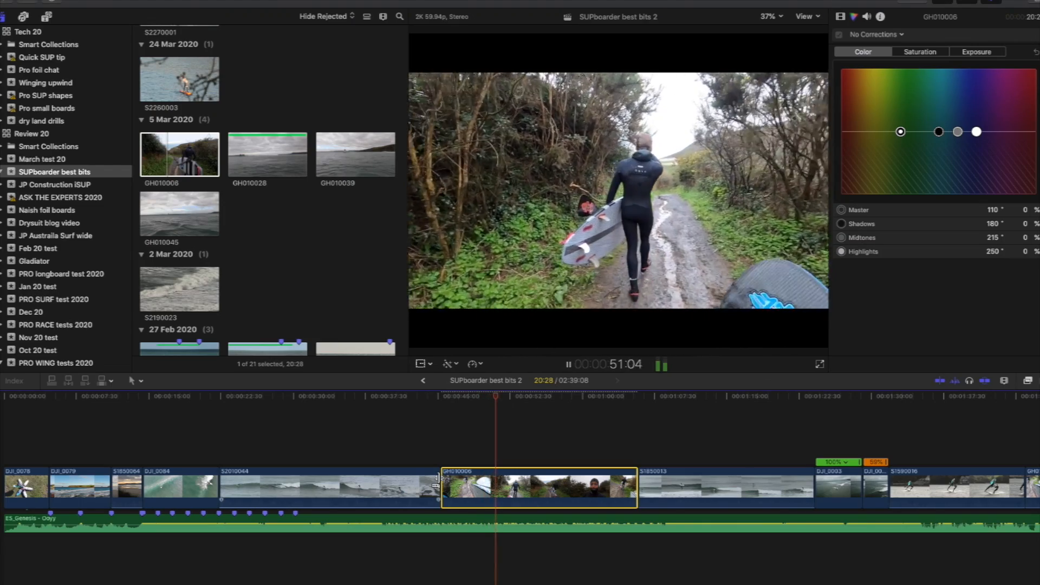
key("space")
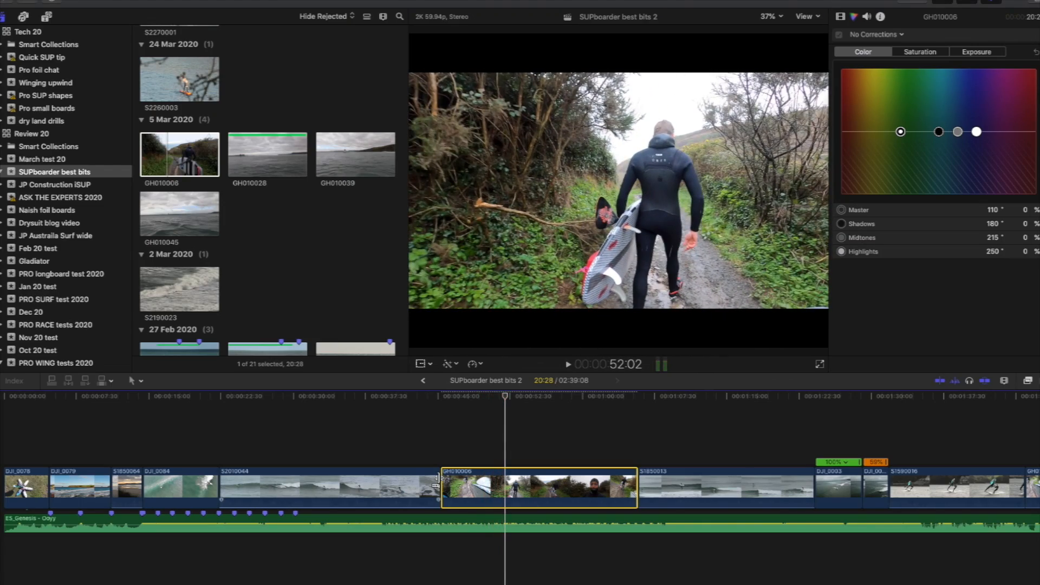
key("space")
key("space")
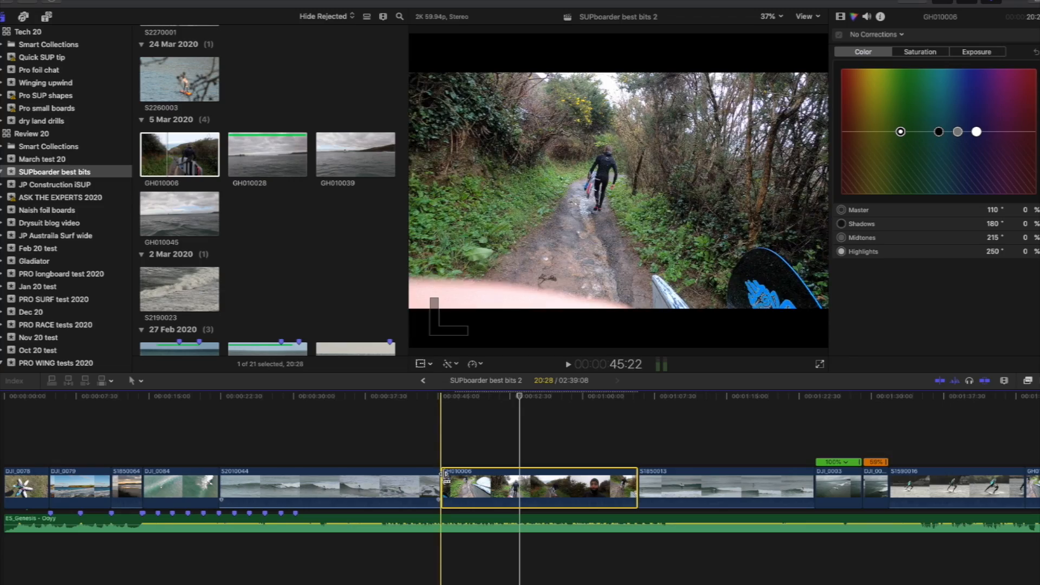
key("space")
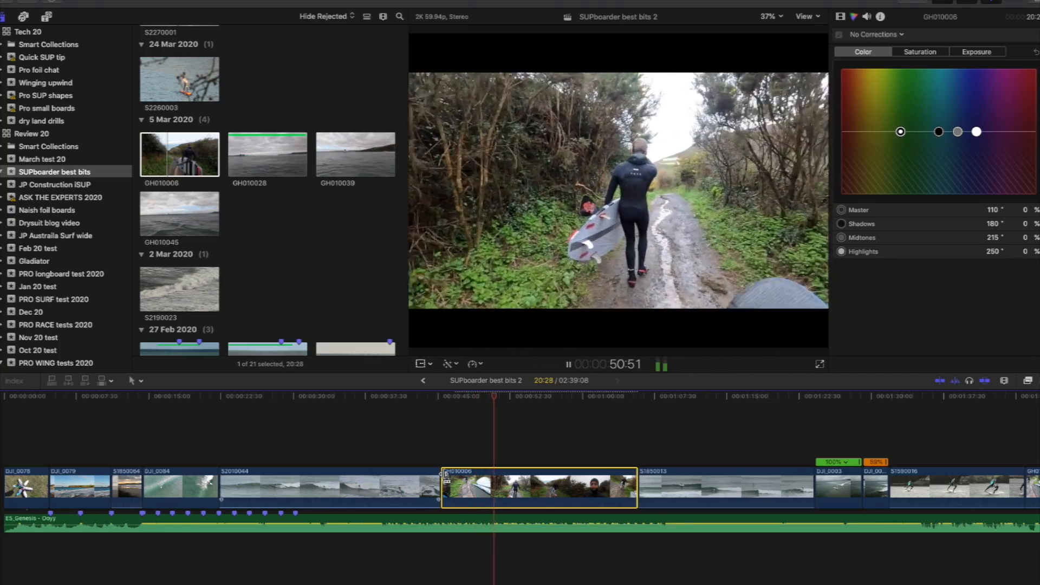
key("space")
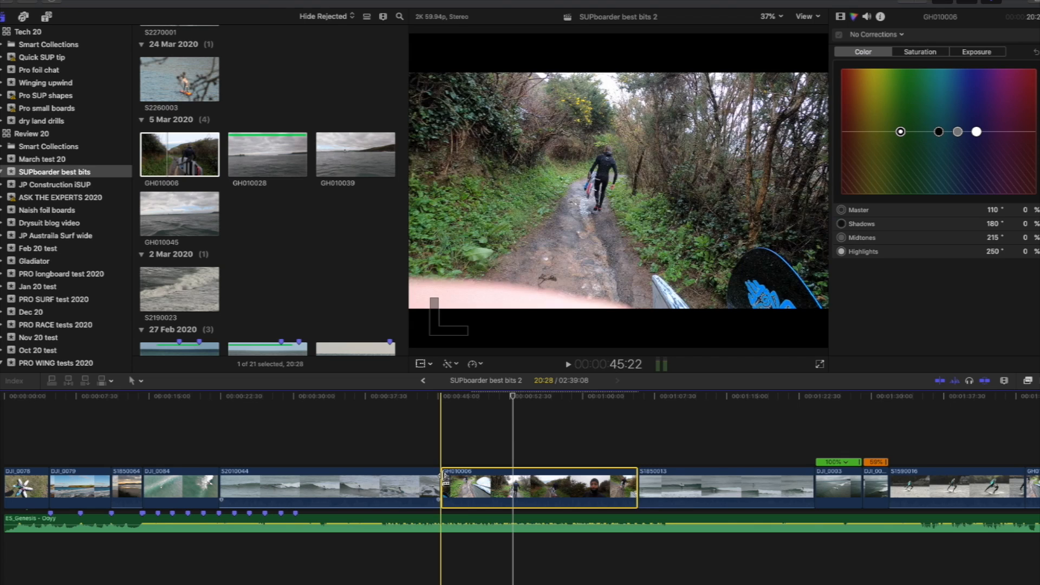
left_click_drag(445, 475, 487, 472)
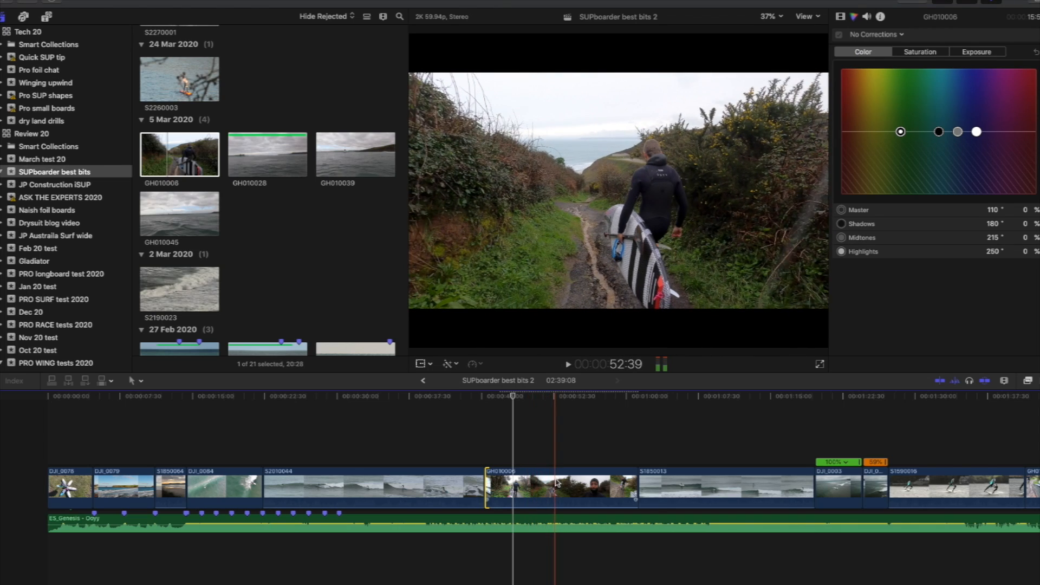
Step: Play back the middle of the trimmed GH010006 clip from 53:07 to review the walking footage
left_click(561, 482)
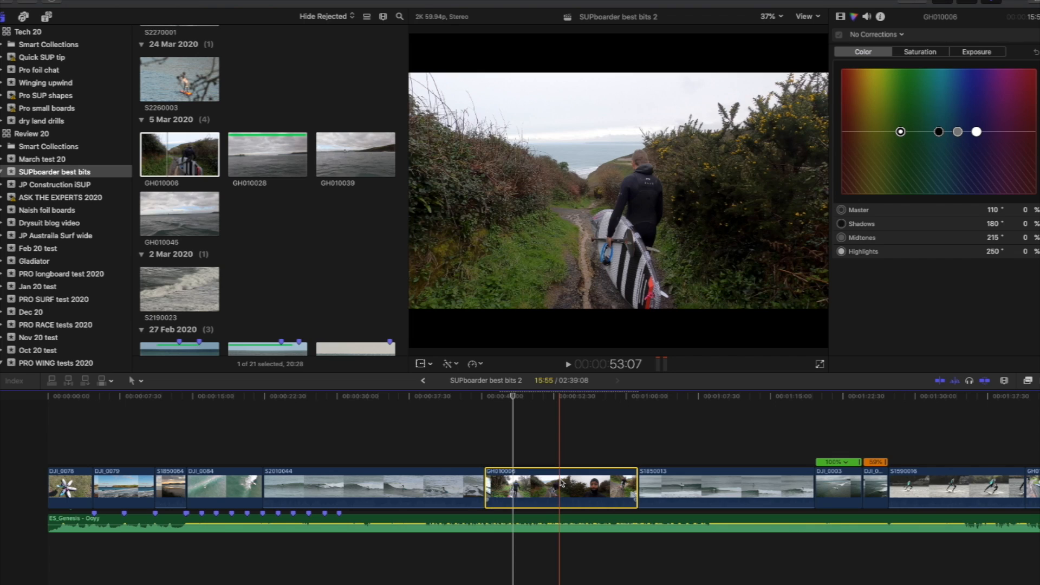
key("space")
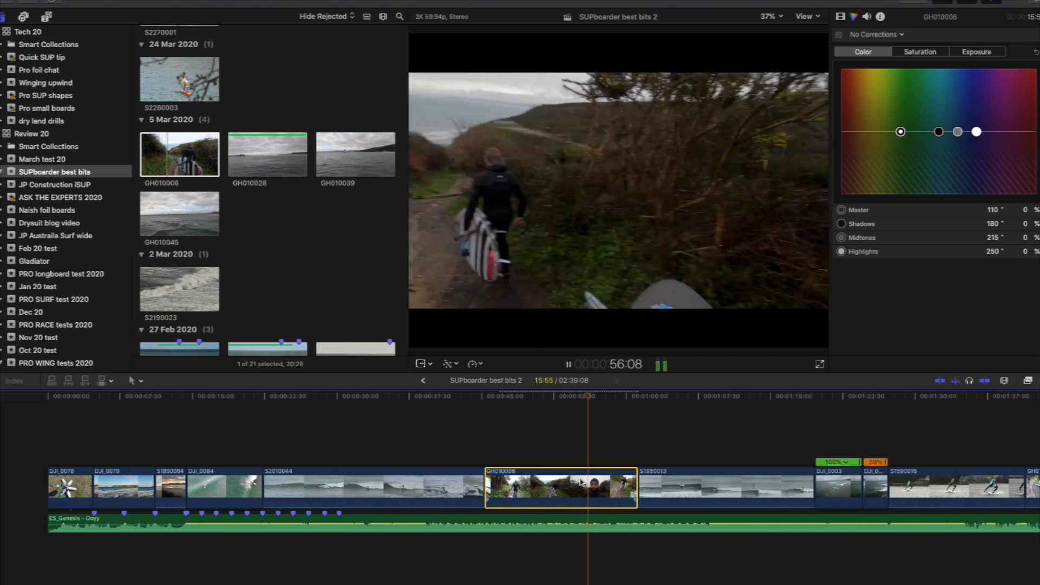
key("space")
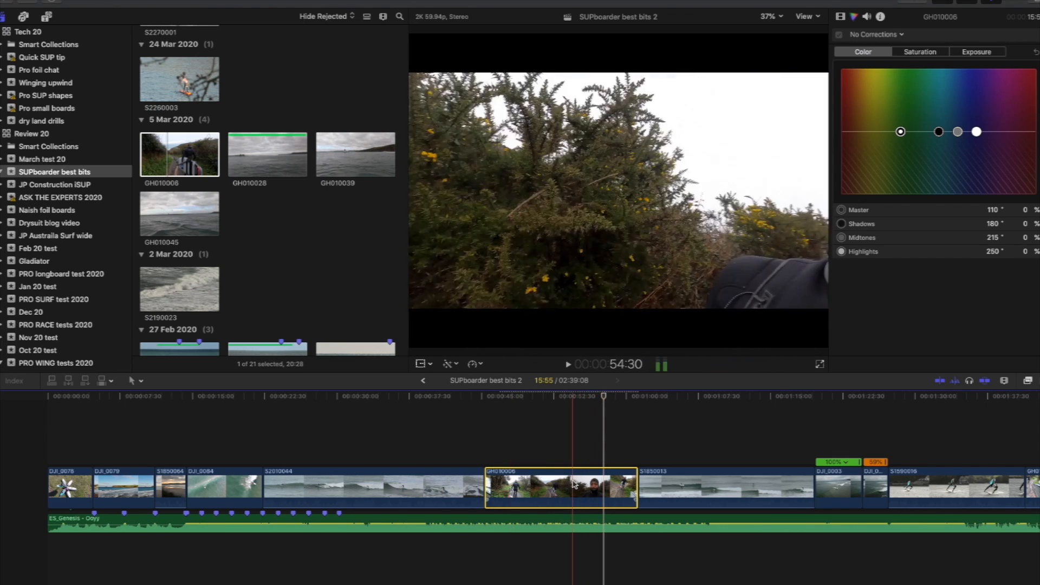